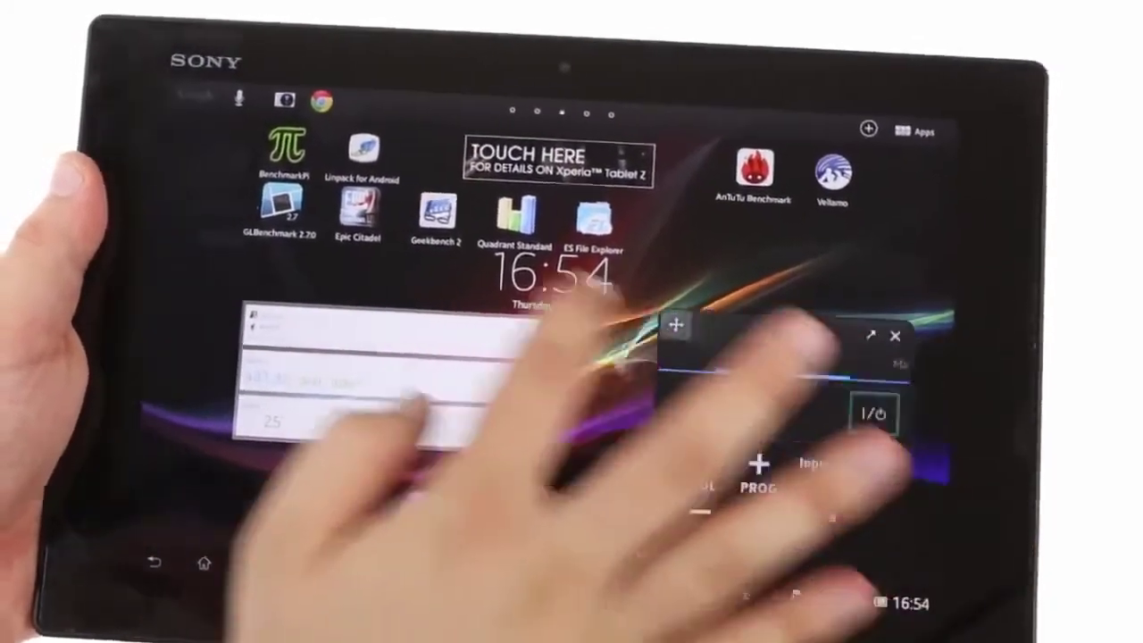
Step: Centre the floating TV remote, view its second button page and macro slots, then return to the app list
left_click_drag(706, 327, 427, 223)
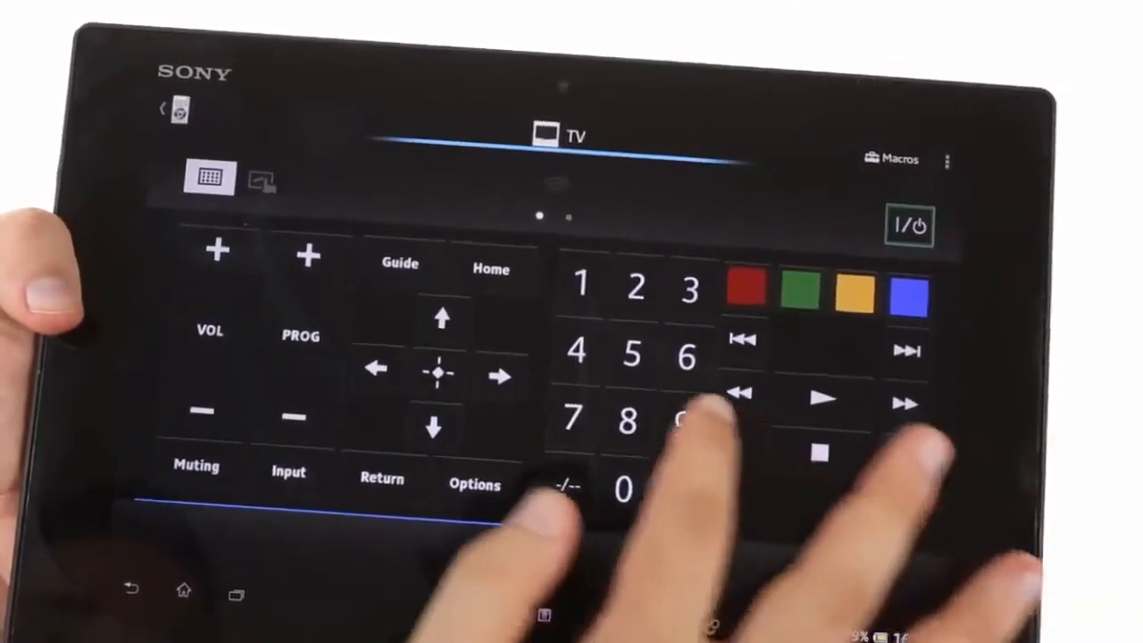
left_click_drag(697, 410, 474, 384)
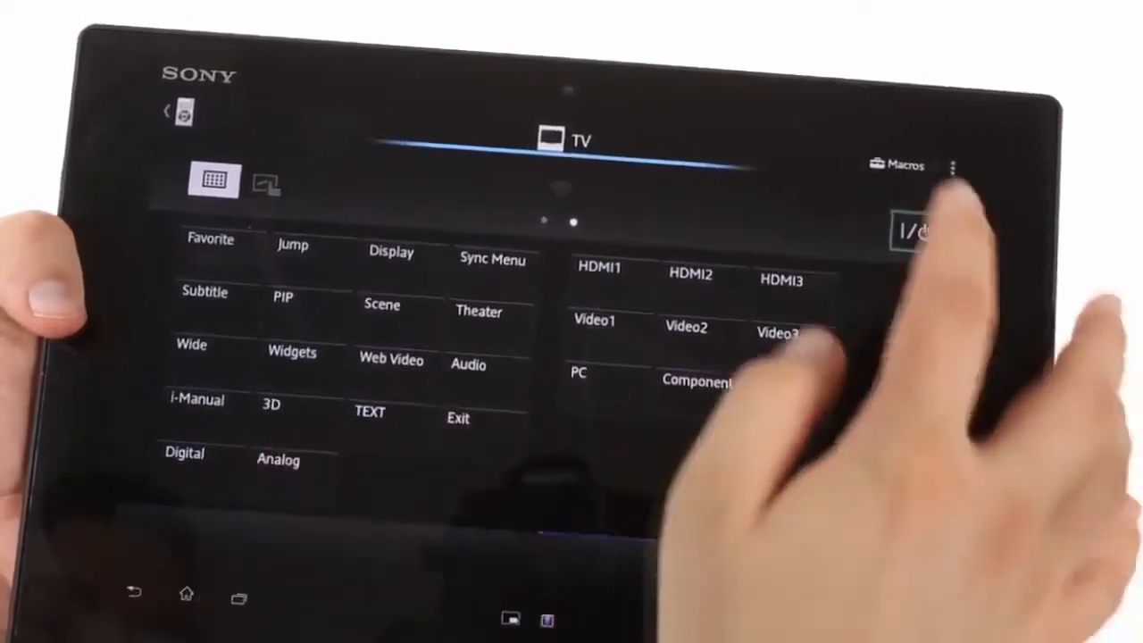
left_click(896, 159)
left_click(638, 572)
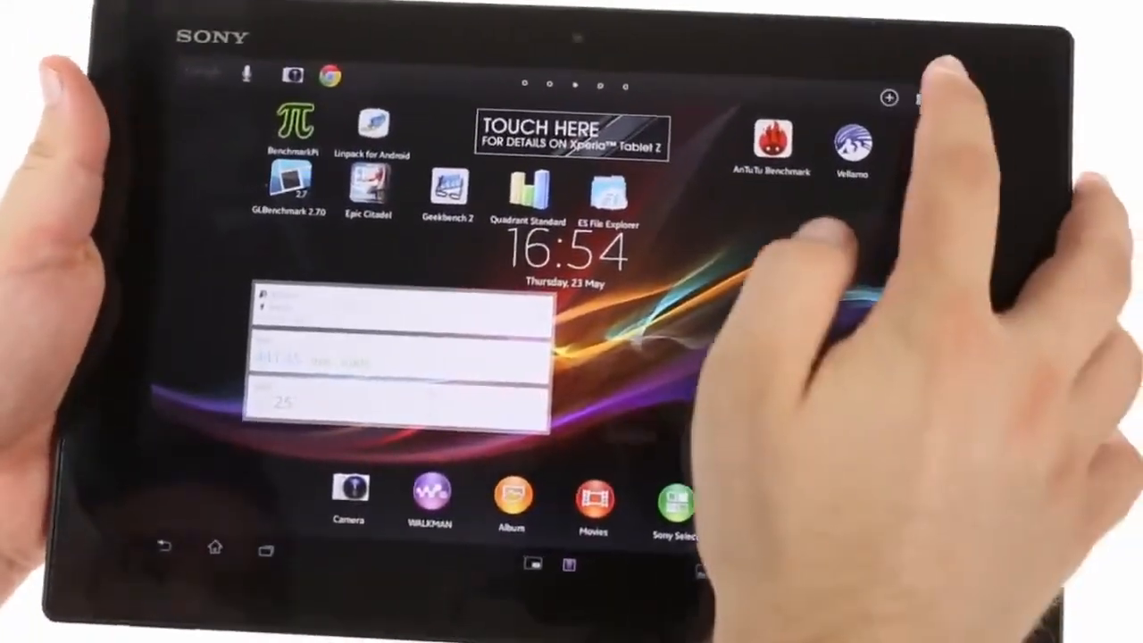
left_click(942, 98)
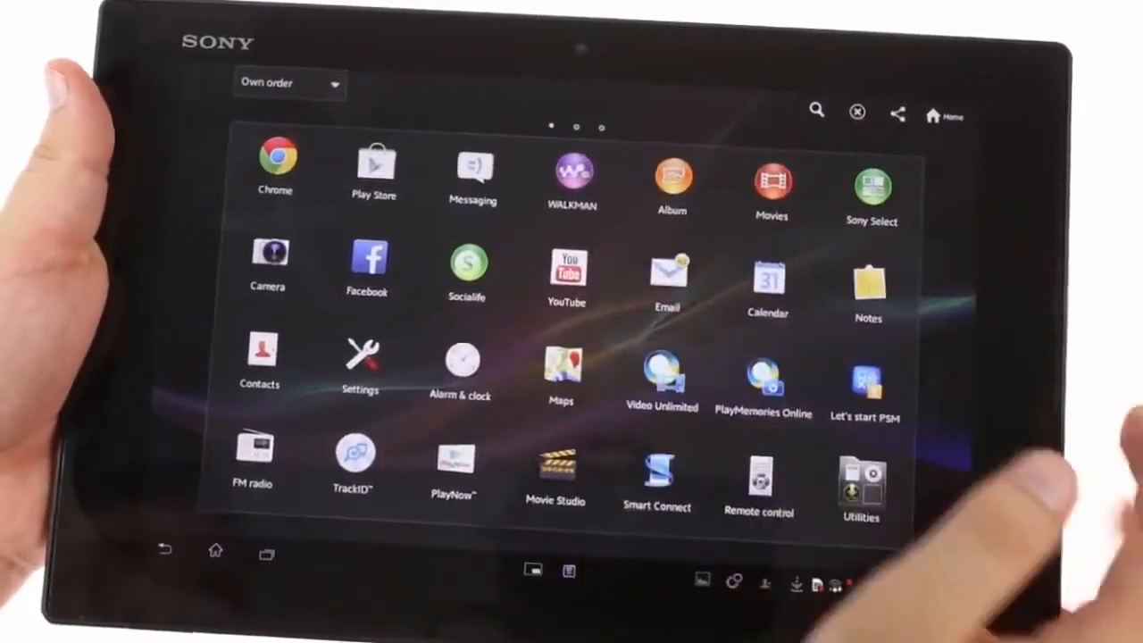
Step: Launch WALKMAN and view the Sound enhancements equaliser presets, leaving the equaliser Off
left_click(574, 175)
left_click(951, 108)
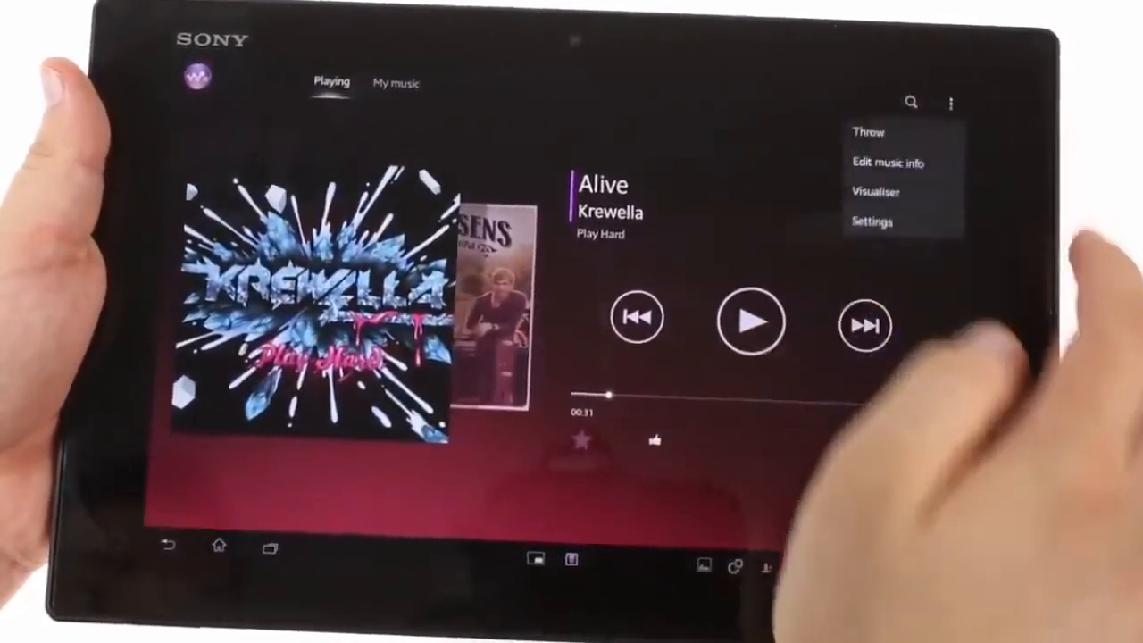
left_click(873, 223)
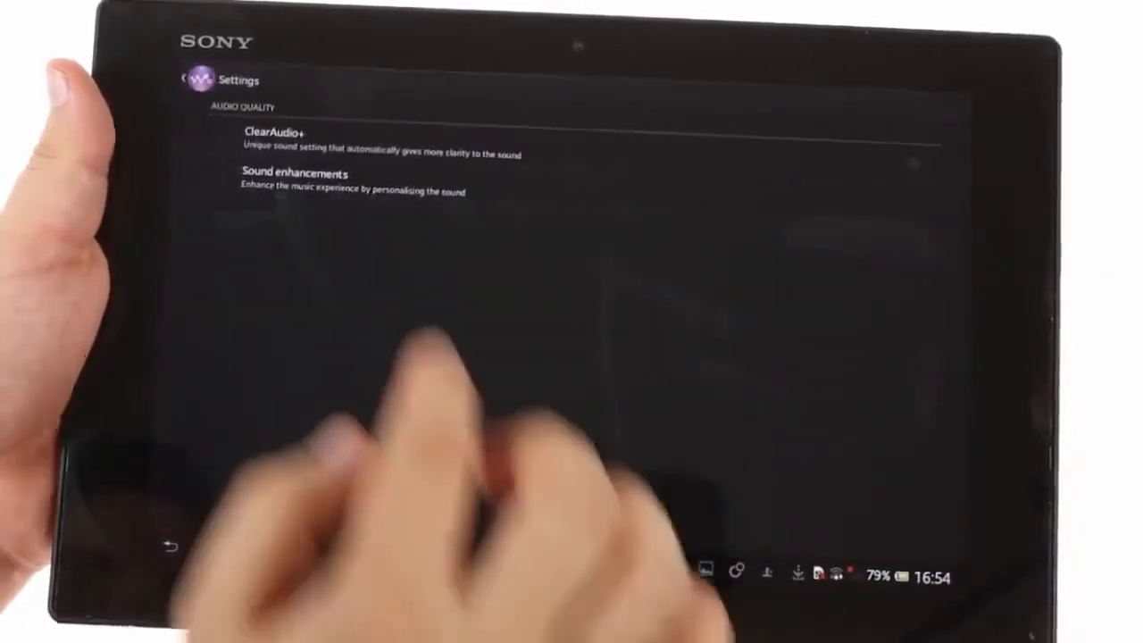
left_click(295, 179)
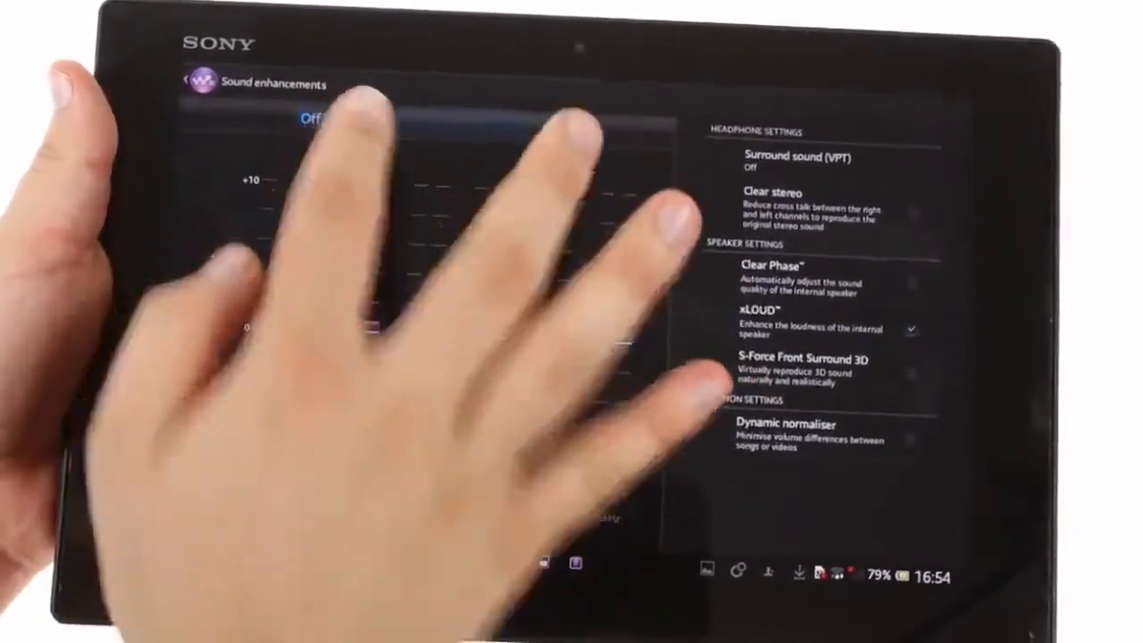
left_click(420, 118)
left_click_drag(482, 357, 483, 259)
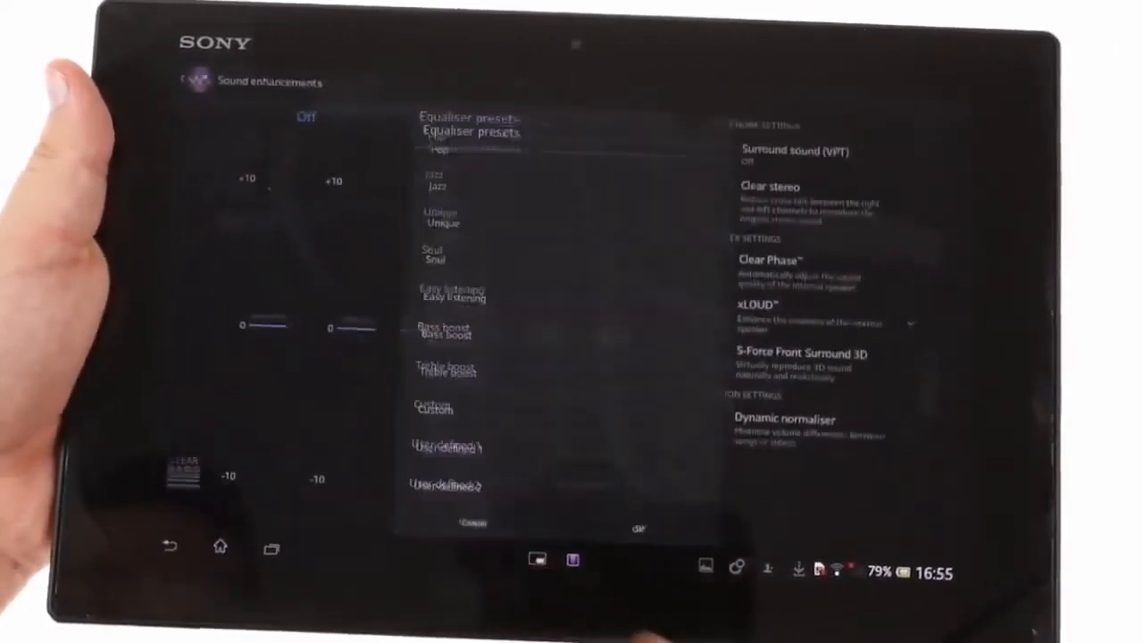
left_click(786, 430)
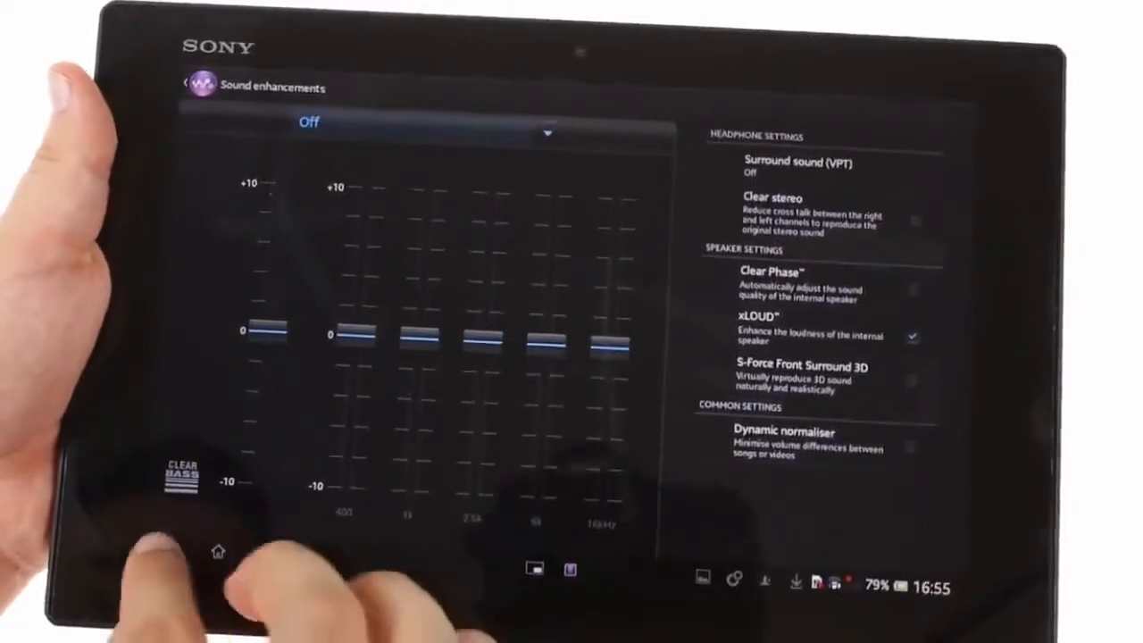
left_click(170, 549)
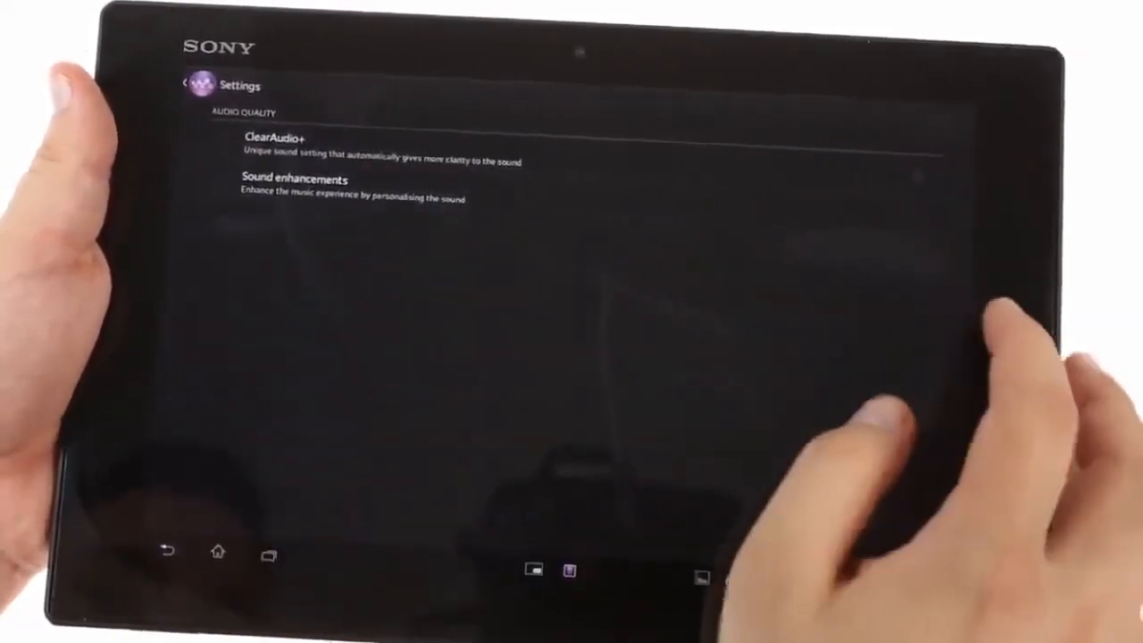
Step: Return to the now-playing track Alive by Krewella, switch to the visualiser, then leave the player
left_click(925, 223)
left_click(958, 127)
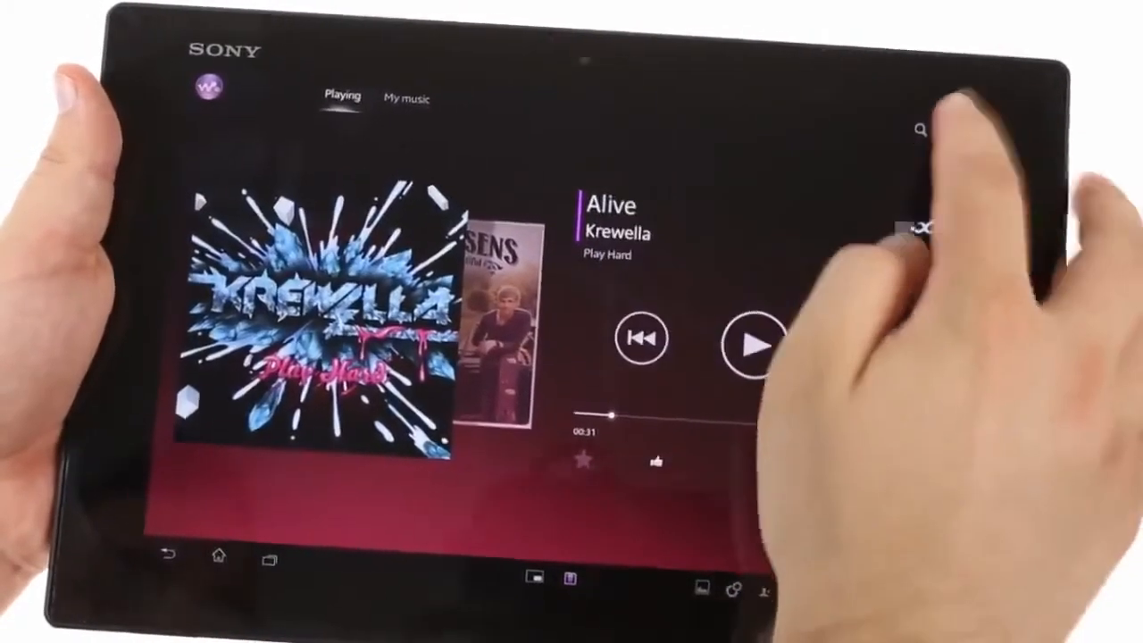
left_click(867, 191)
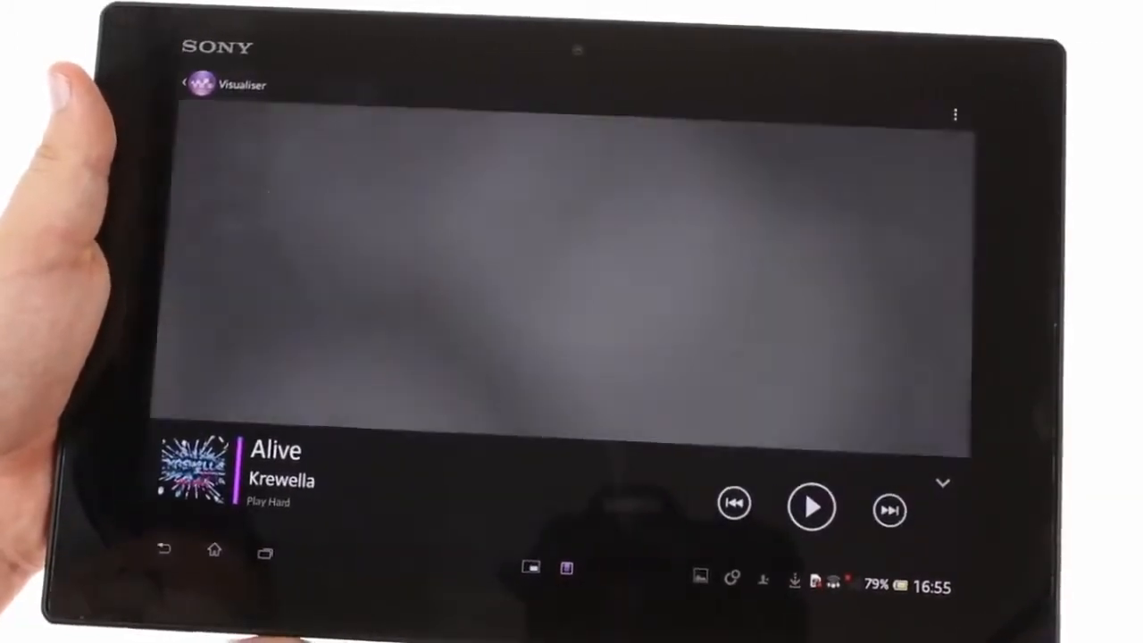
left_click(217, 552)
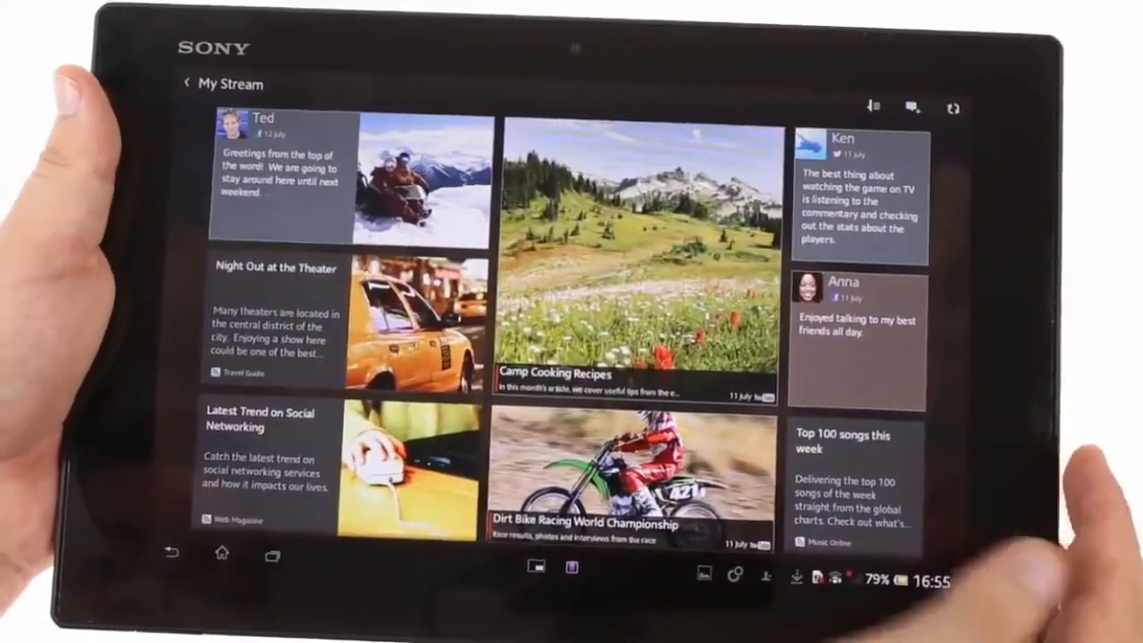
scroll(571, 357, "down", 5)
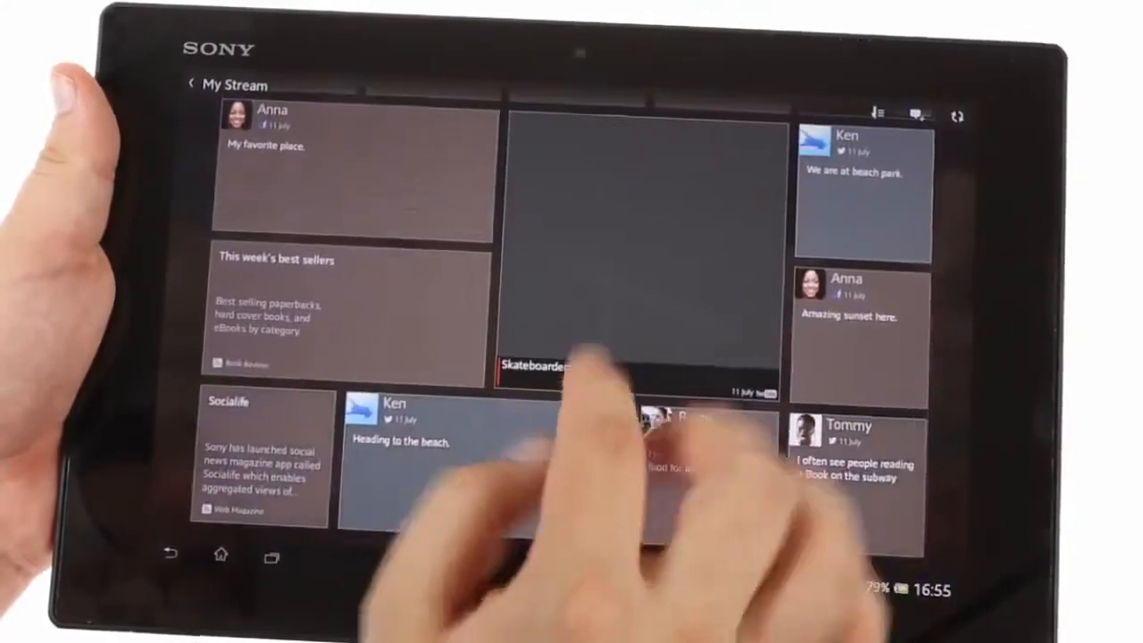
Step: Read the Skateboarders story and flip through to This week's best sellers, then return to My Stream
left_click(625, 273)
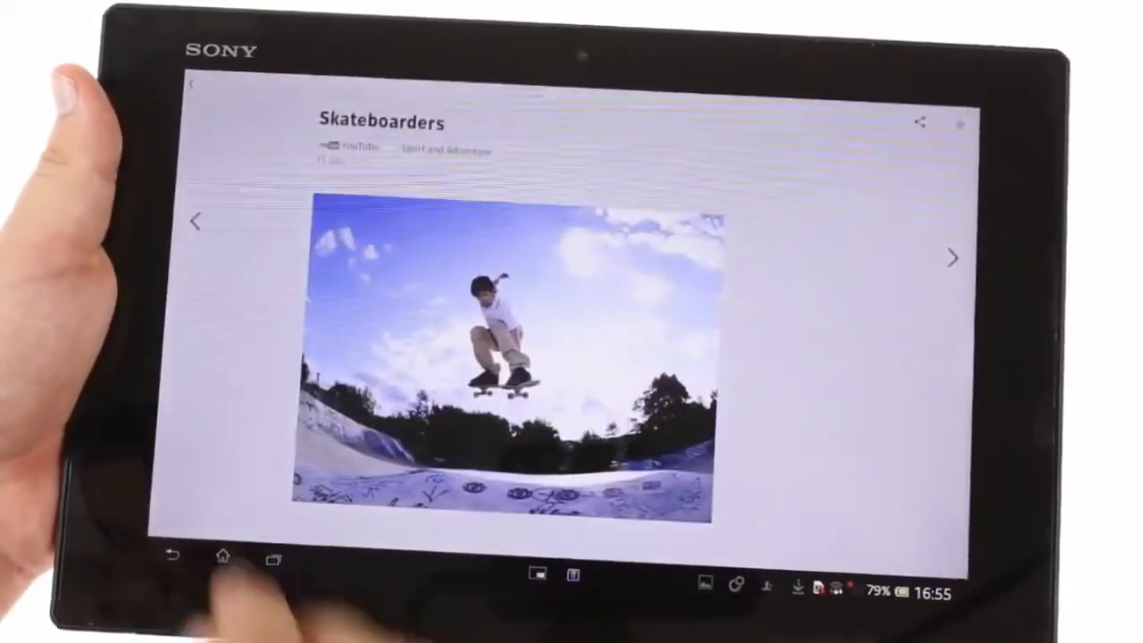
left_click_drag(340, 267, 571, 286)
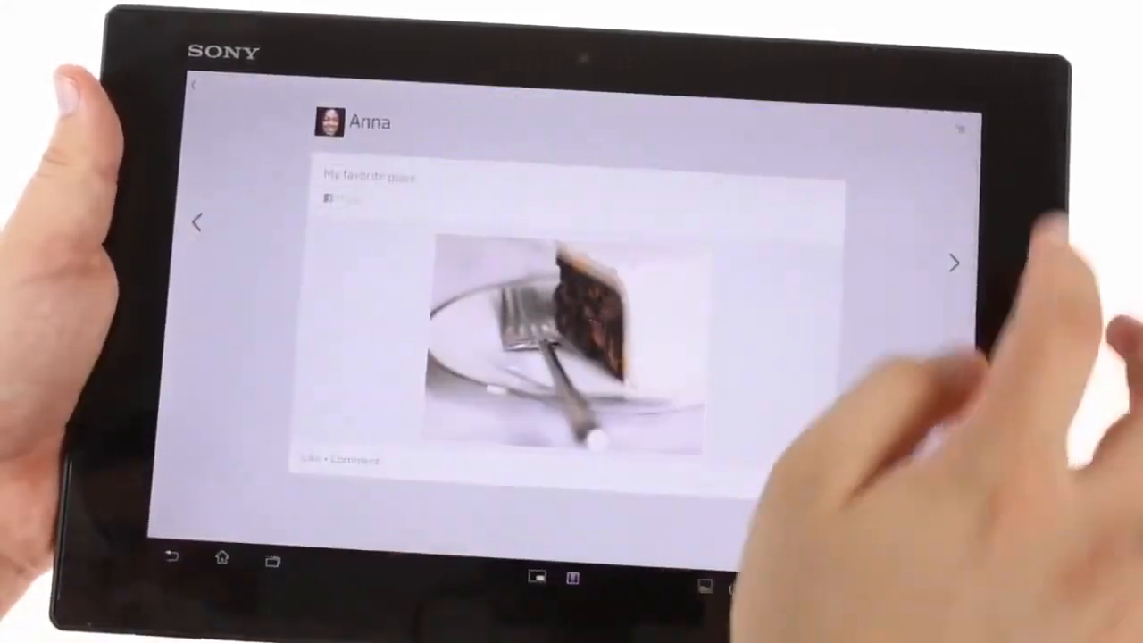
left_click(953, 259)
left_click(954, 280)
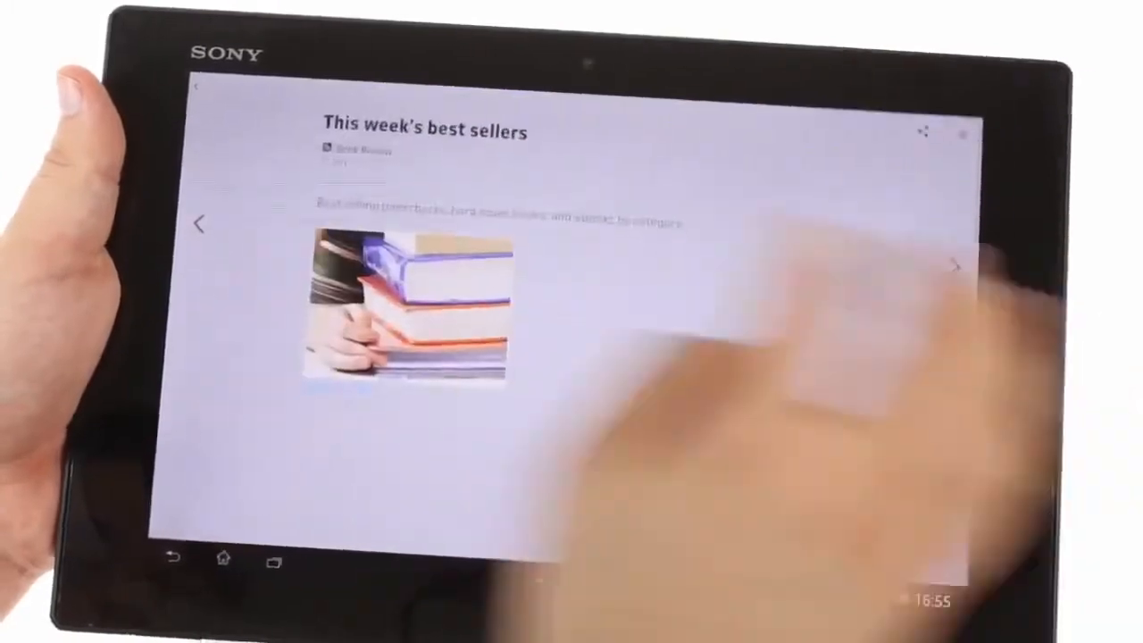
left_click(199, 89)
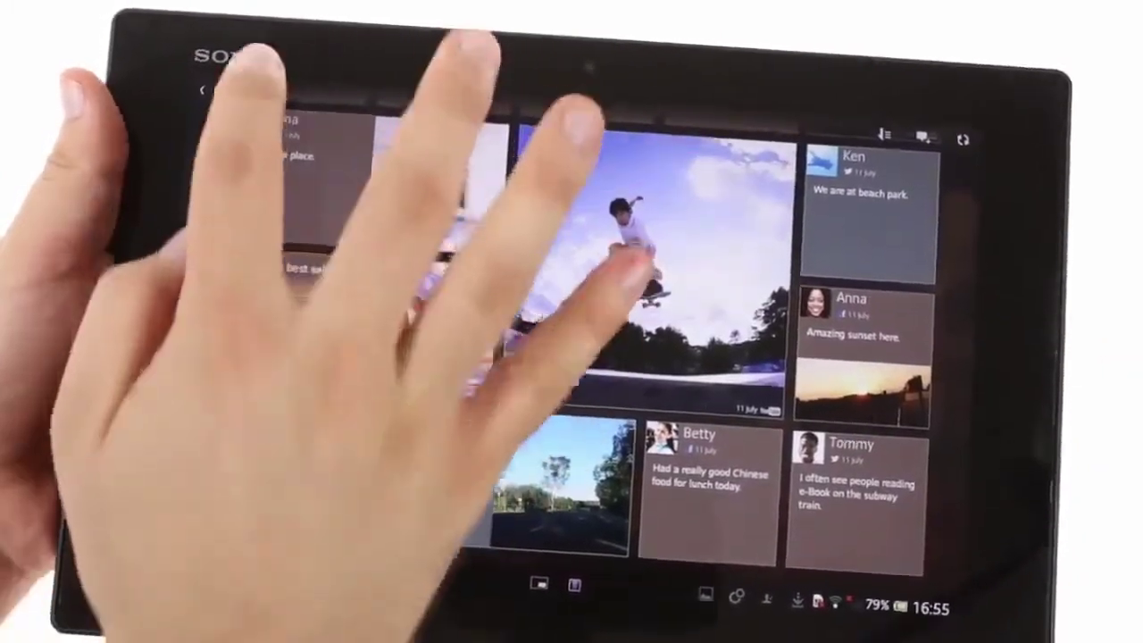
Step: Show the Most Popular news sites page from the stream sources drawer
left_click_drag(179, 375, 419, 428)
left_click(218, 302)
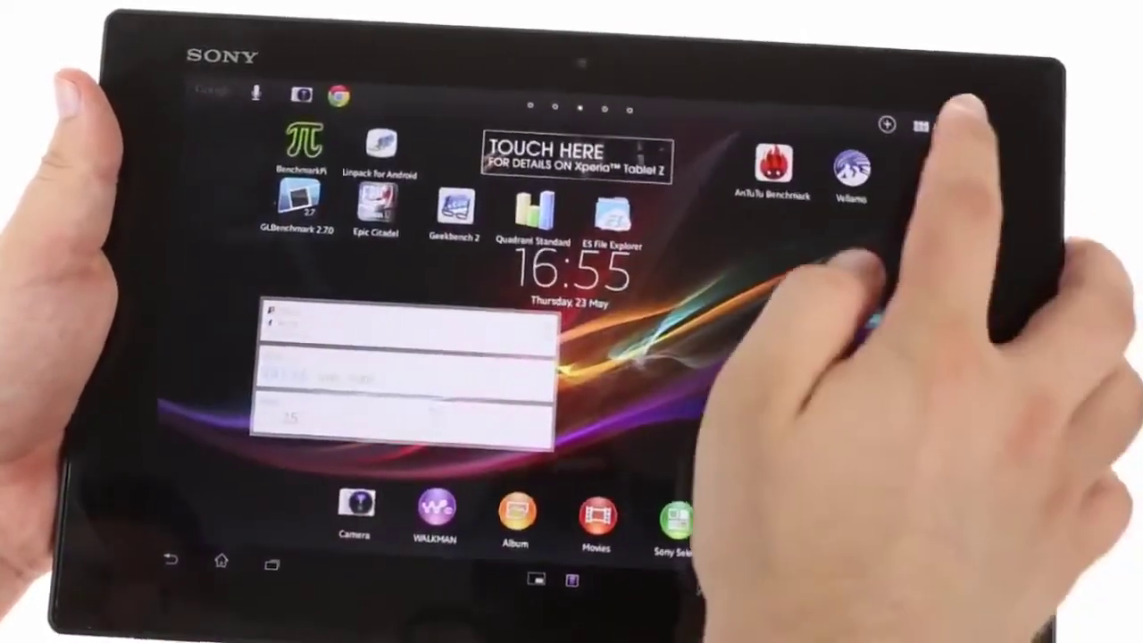
Step: Go to the Utilities app group to reach Backup and Restore
left_click(938, 130)
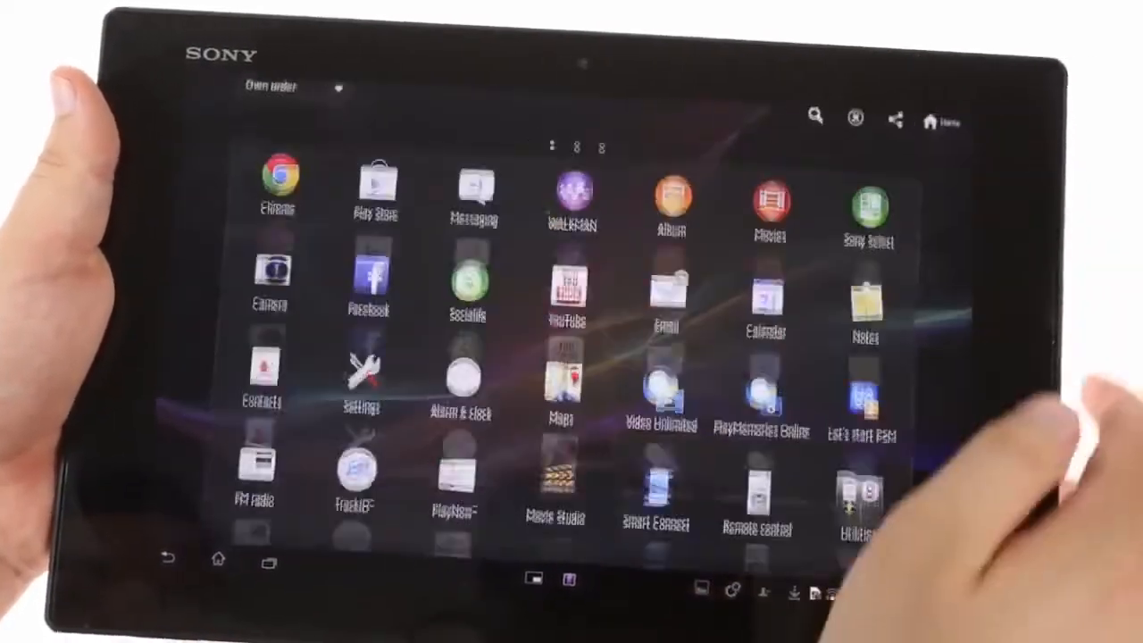
left_click(850, 491)
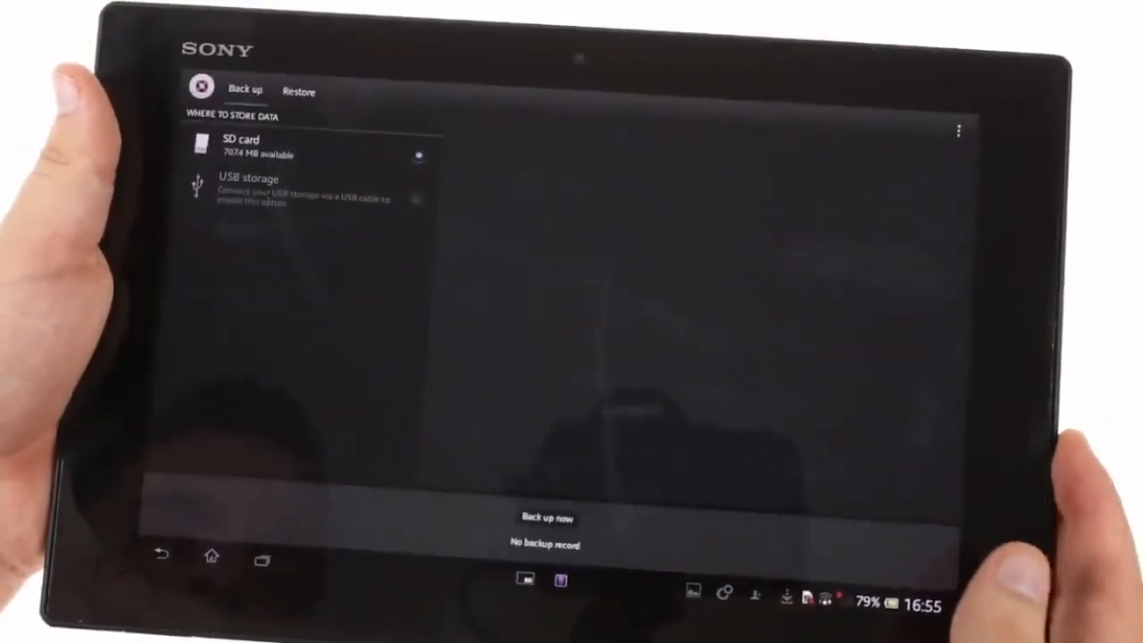
scroll(893, 473, "down", 5)
scroll(840, 464, "up", 5)
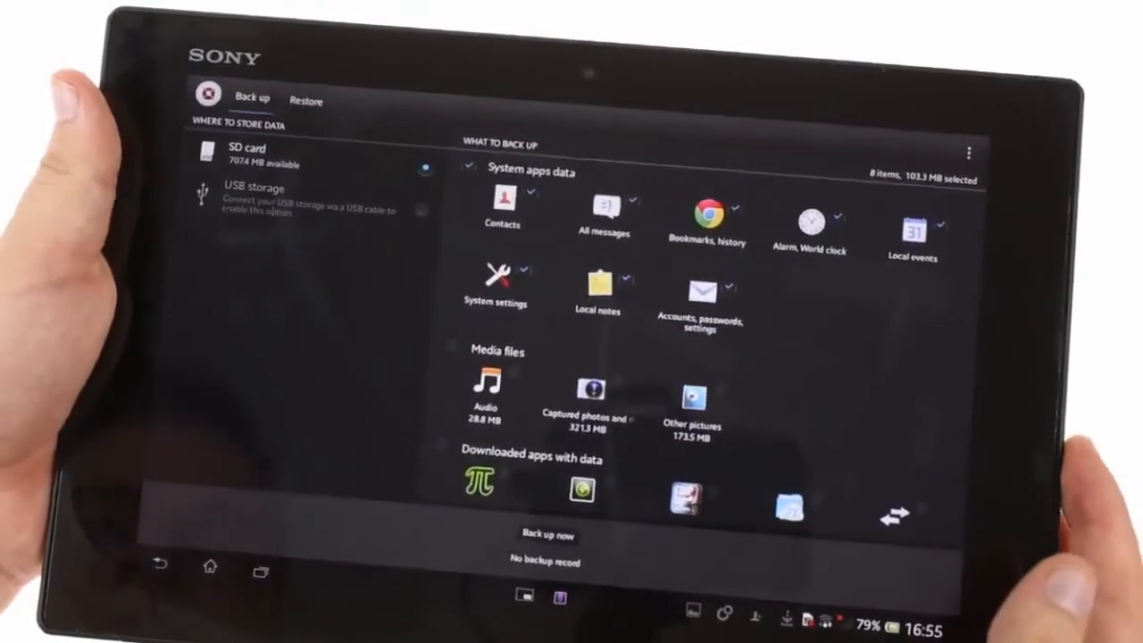